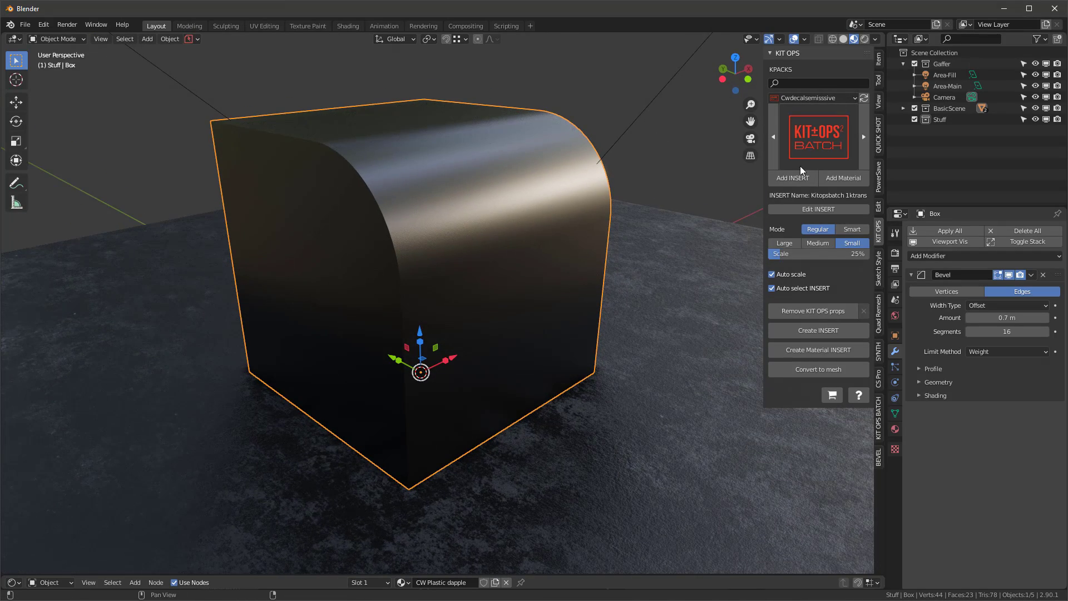
Place the KIT OPS BATCH decal on the box's top-front and scale it up to 2.512.
mouse_move(465, 210)
middle_mouse_down()
mouse_move(455, 205)
mouse_move(484, 207)
middle_mouse_up()
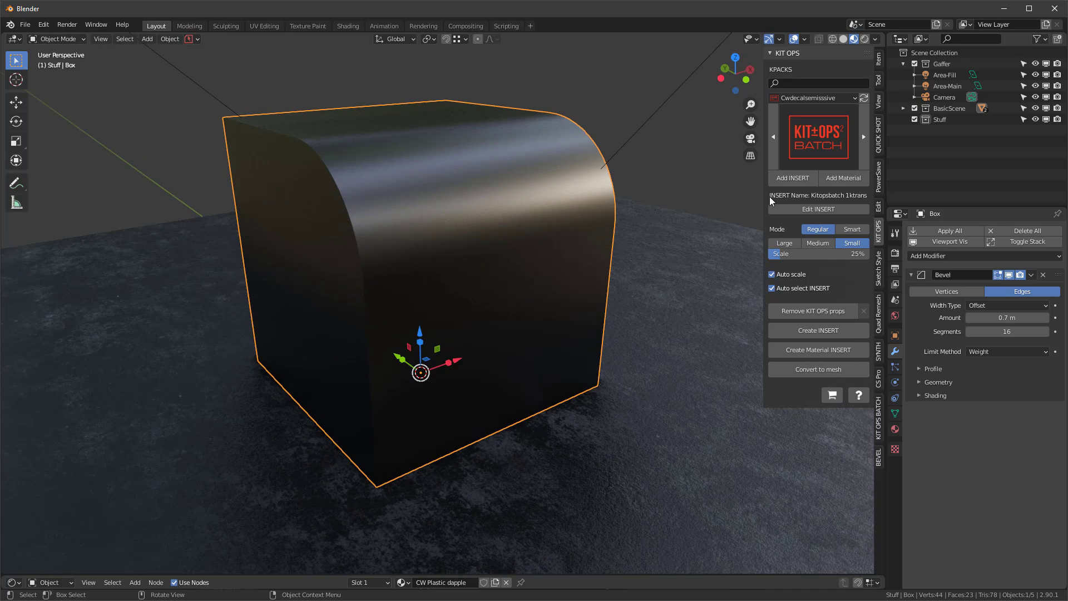
left_click(803, 177)
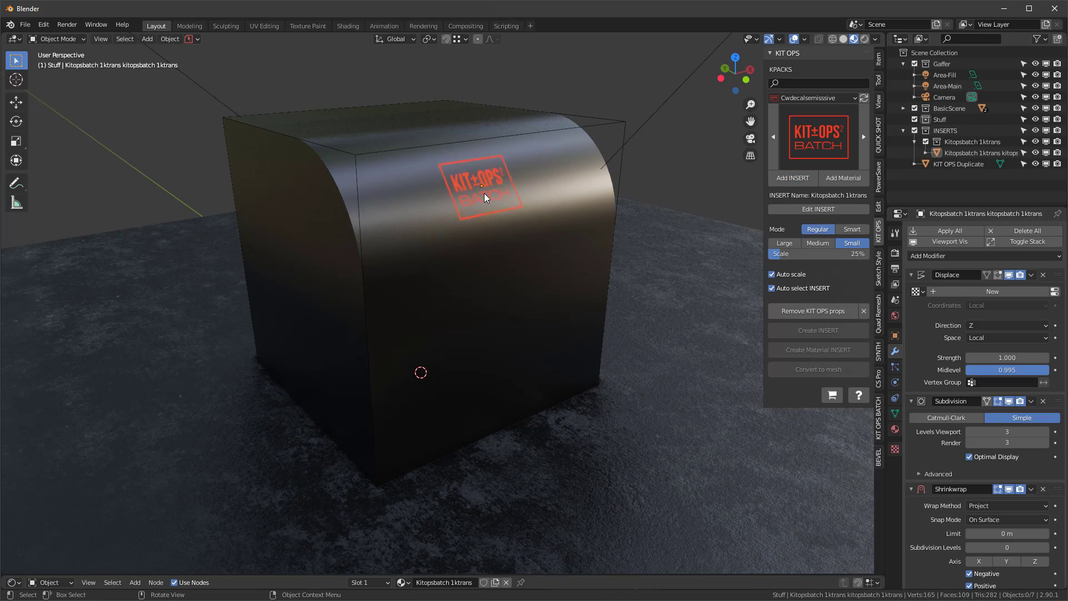
left_click(485, 192)
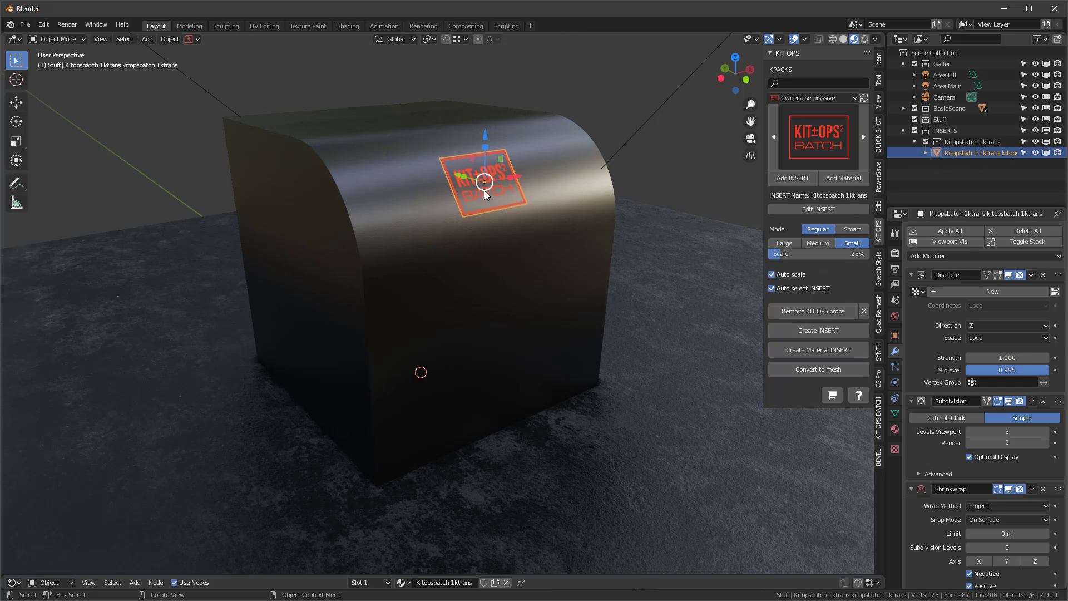
key("s")
left_click(511, 185)
middle_click_drag(498, 163, 496, 208)
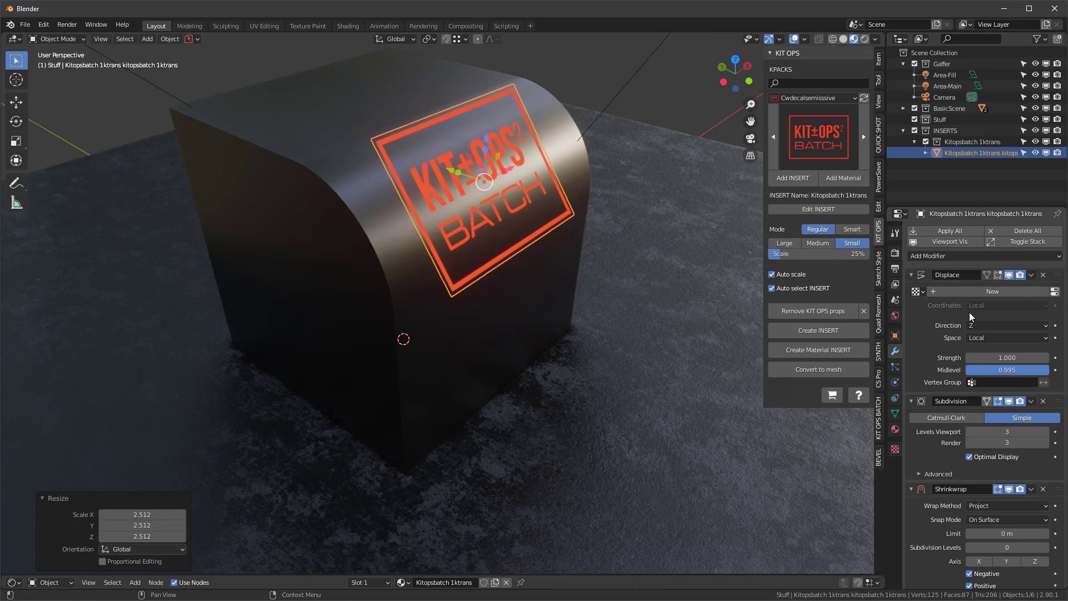
Collapse the Displace, Subdivision and Shrinkwrap panels and switch the decal to flat shading.
left_click(911, 275)
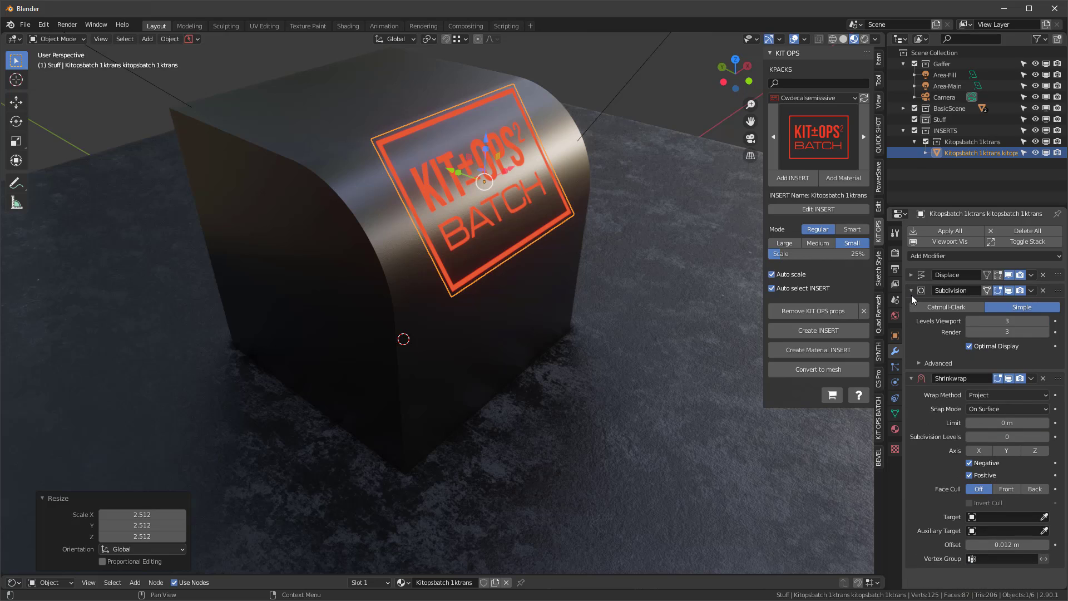
left_click(911, 290)
left_click(911, 306)
left_click(912, 290)
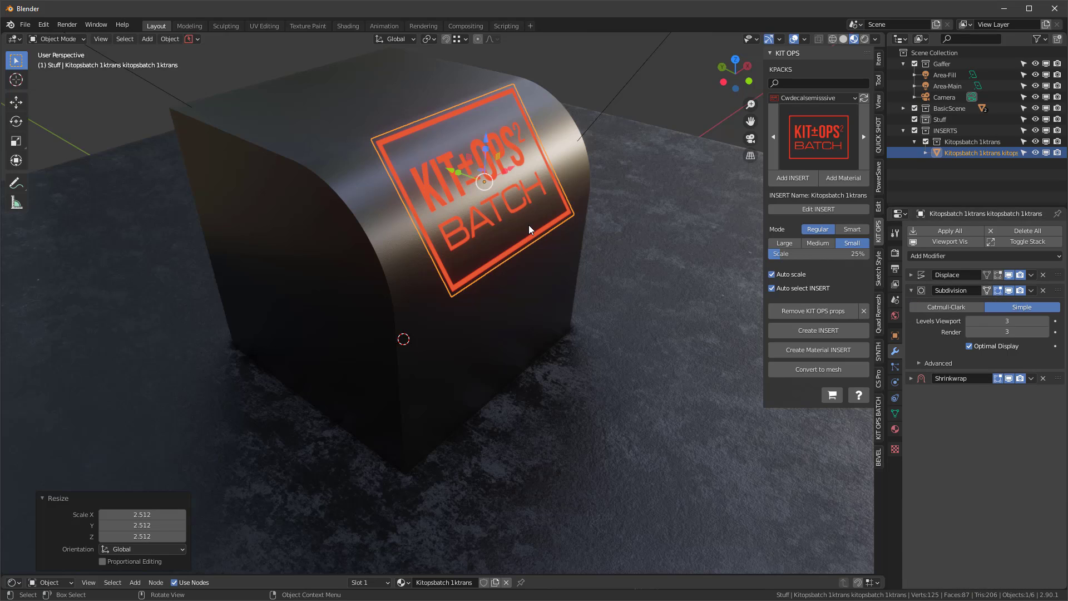
right_click(485, 187)
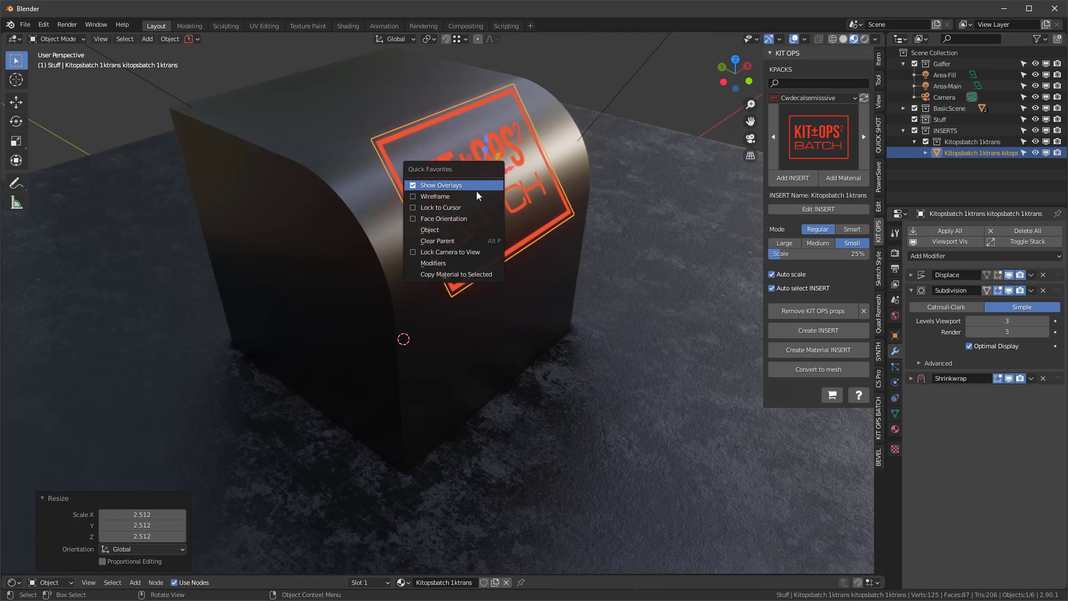
left_click(474, 195)
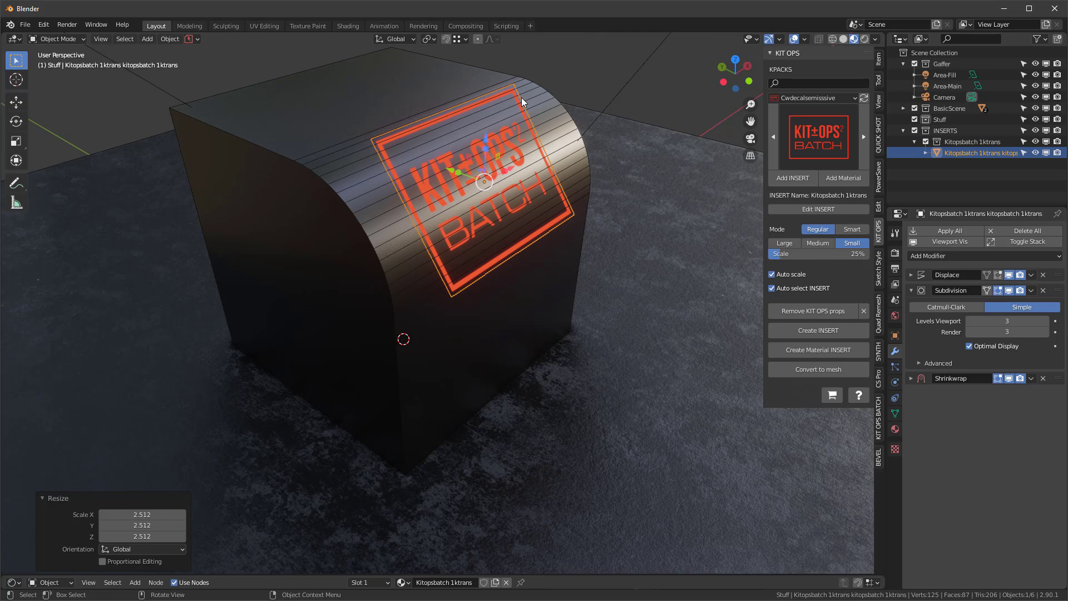
scroll(529, 116, "up", 3)
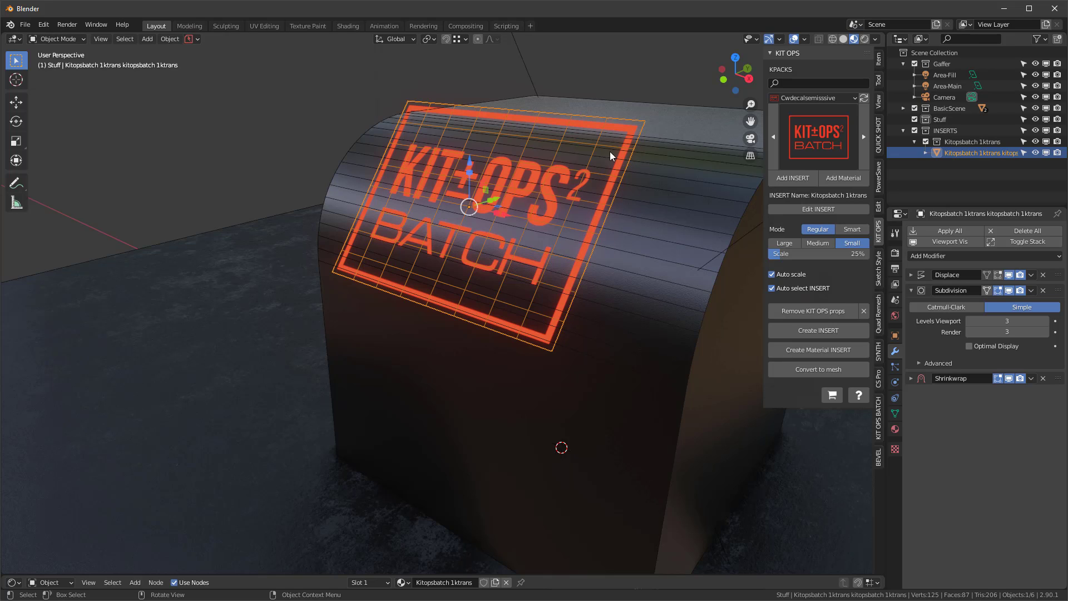
middle_click_drag(473, 170, 307, 188)
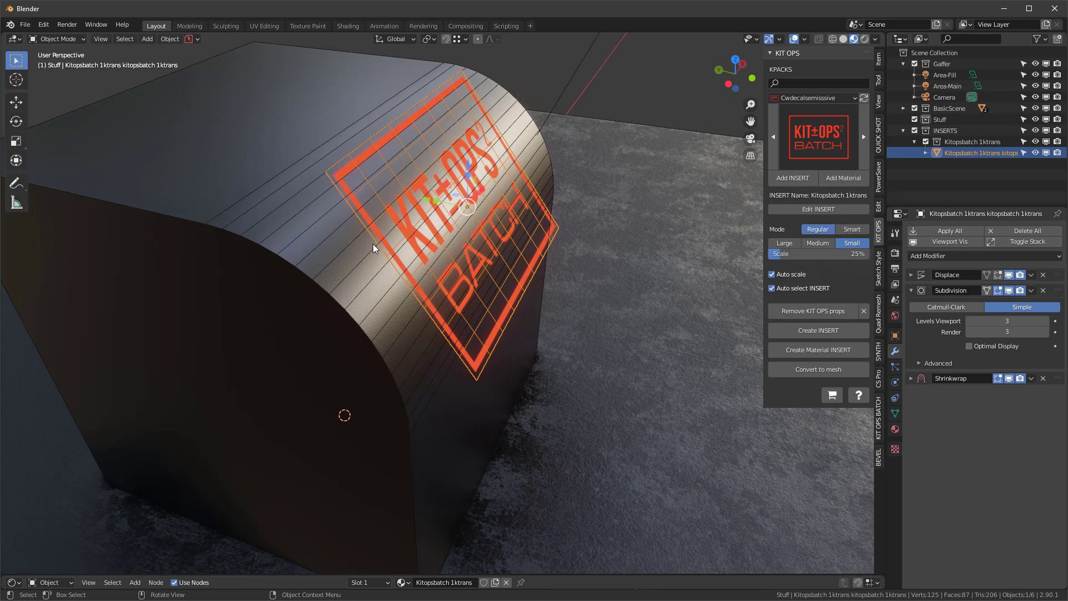
Raise the decal's Subdivision viewport and render levels to 4 with Optimal Display off.
left_click(1046, 322)
middle_click_drag(724, 156, 543, 154)
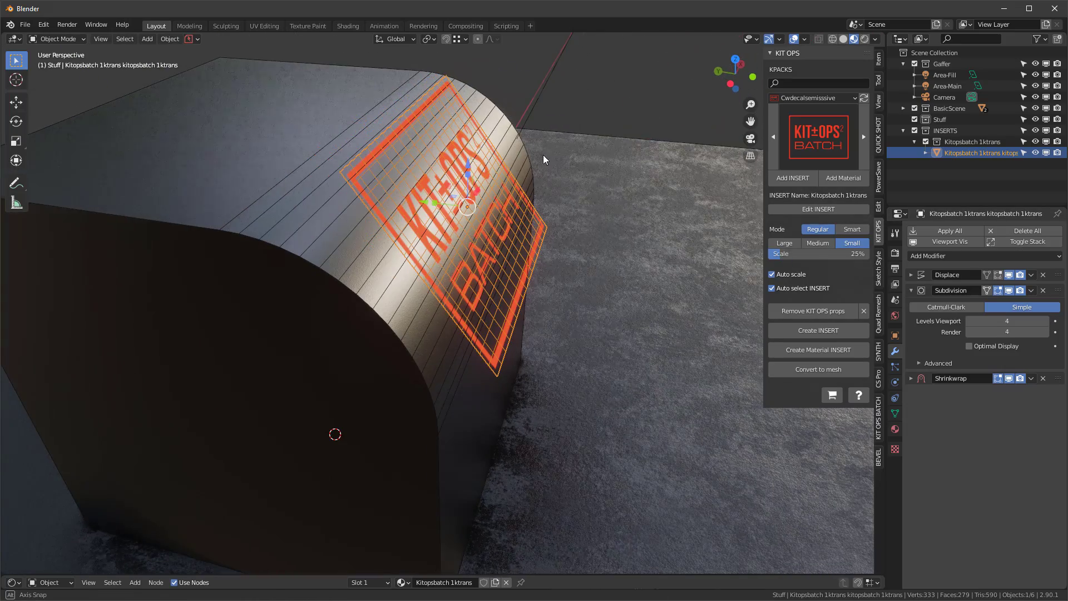
left_click(970, 346)
left_click(970, 346)
mouse_move(640, 161)
middle_mouse_down()
mouse_move(401, 134)
mouse_move(453, 116)
mouse_move(453, 145)
middle_mouse_up()
right_click(459, 116)
Shade the decal smooth and shrink-wrap it onto the Box, shown in the viewport.
left_click(447, 111)
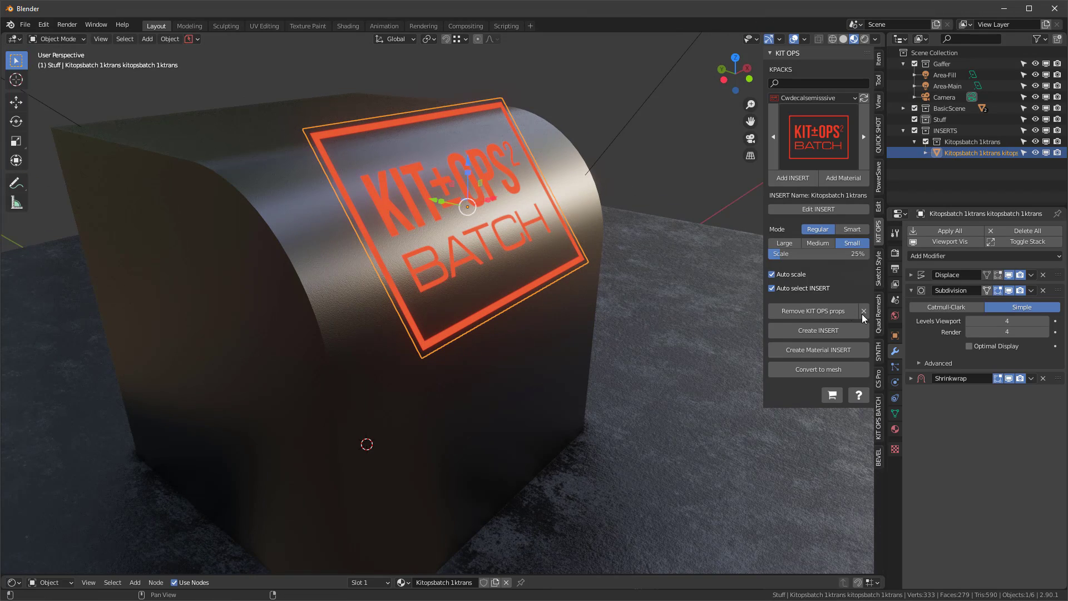
left_click(910, 379)
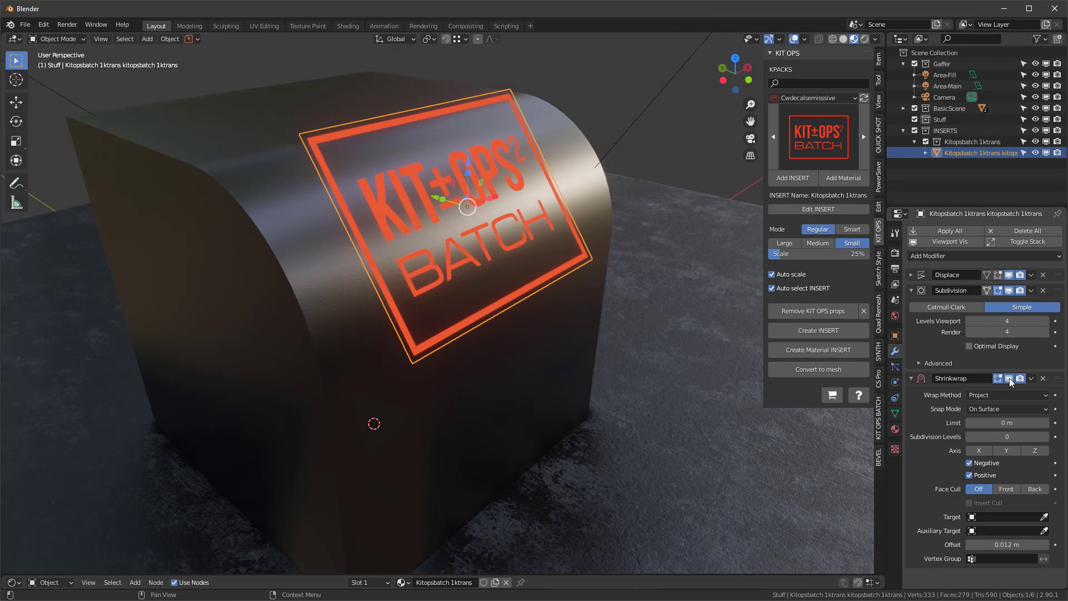
left_click(1009, 379)
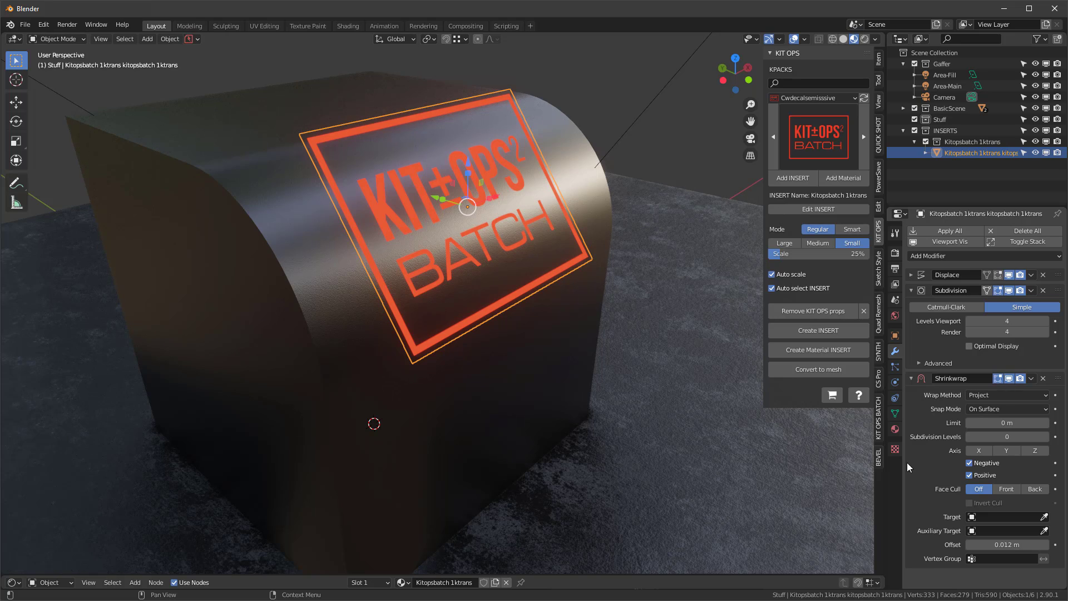
left_click(1044, 518)
left_click(274, 189)
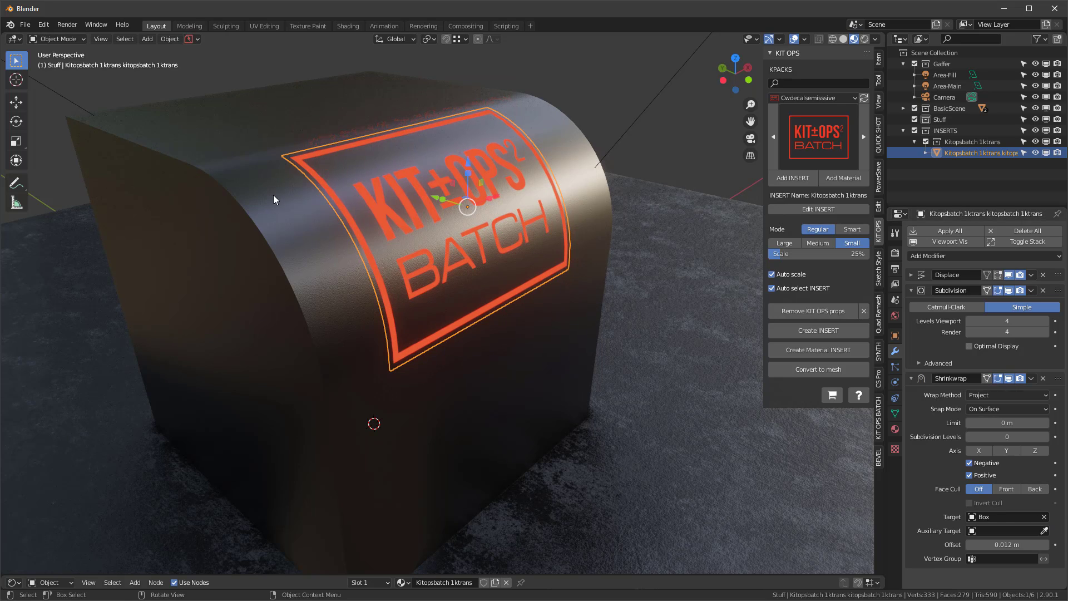
middle_click_drag(272, 195, 460, 221)
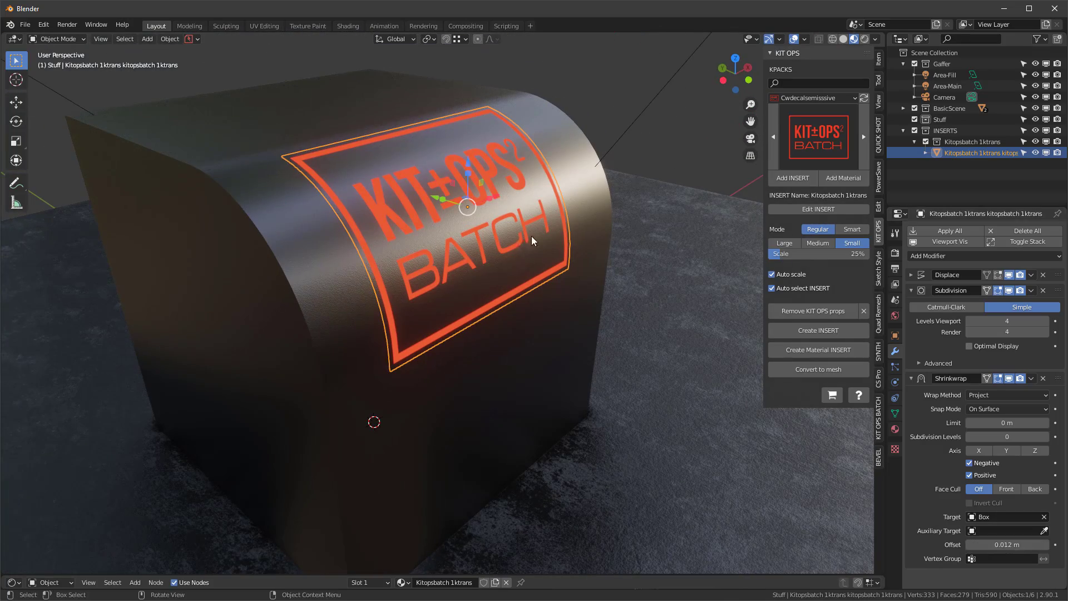
middle_click_drag(539, 235, 427, 203)
Nudge the decal 0.04071 m along X over the box's rounded edge.
key("g")
key("x")
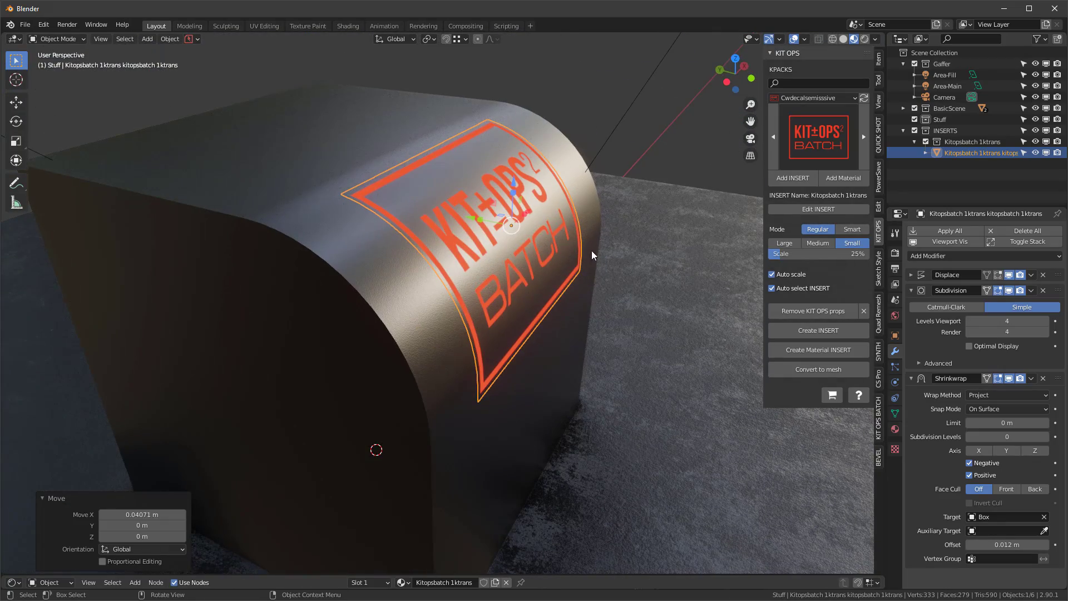
scroll(586, 248, "down", 3)
middle_click_drag(587, 245, 553, 242)
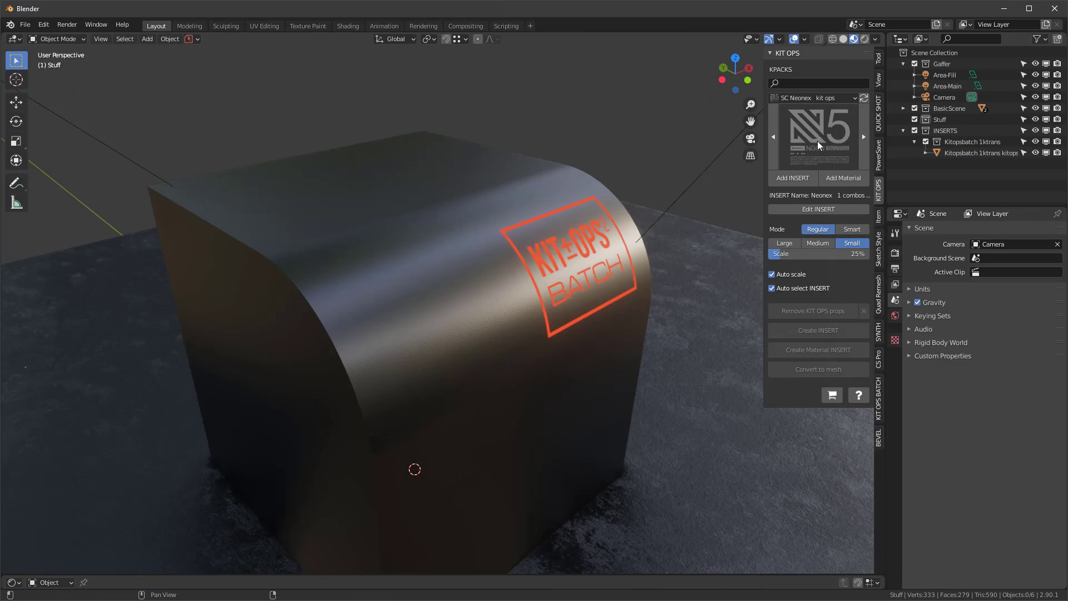
Browse the Neonex decal choices and make the Box the active object.
left_click(823, 142)
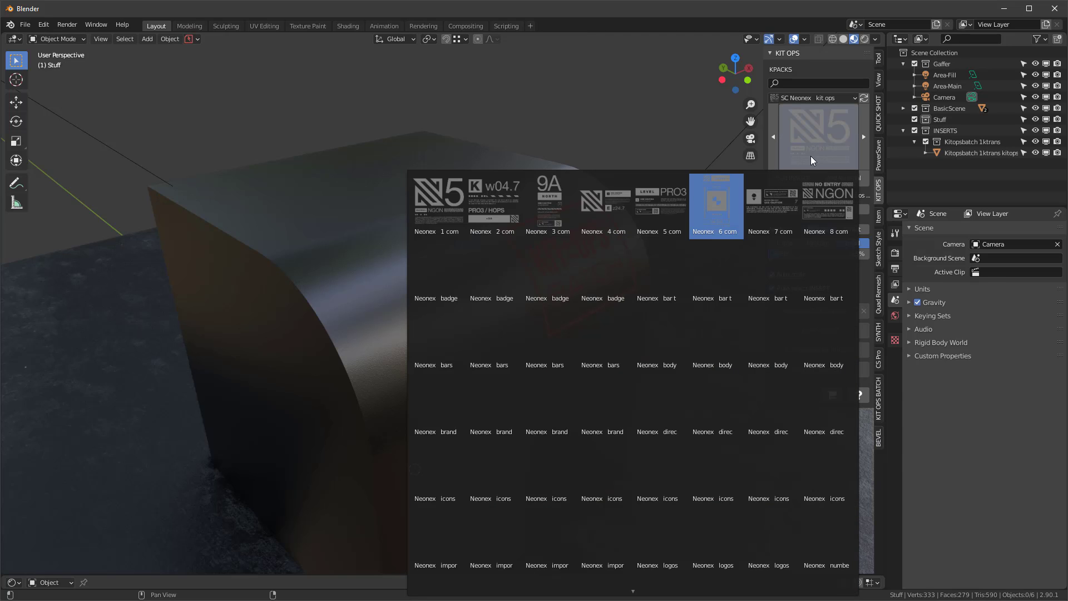
middle_click_drag(505, 230, 540, 213)
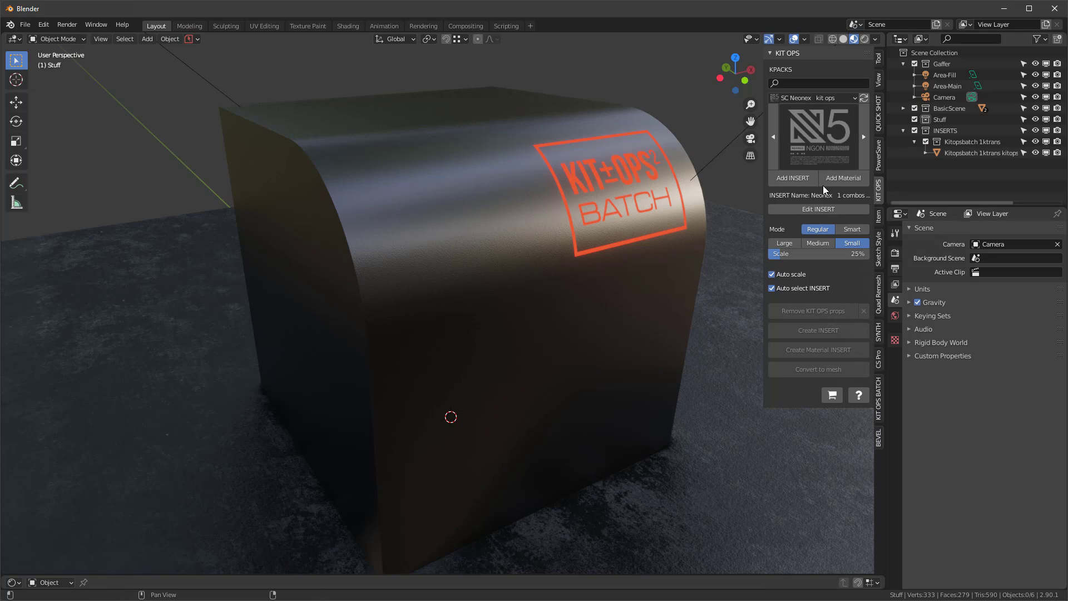
left_click(417, 224)
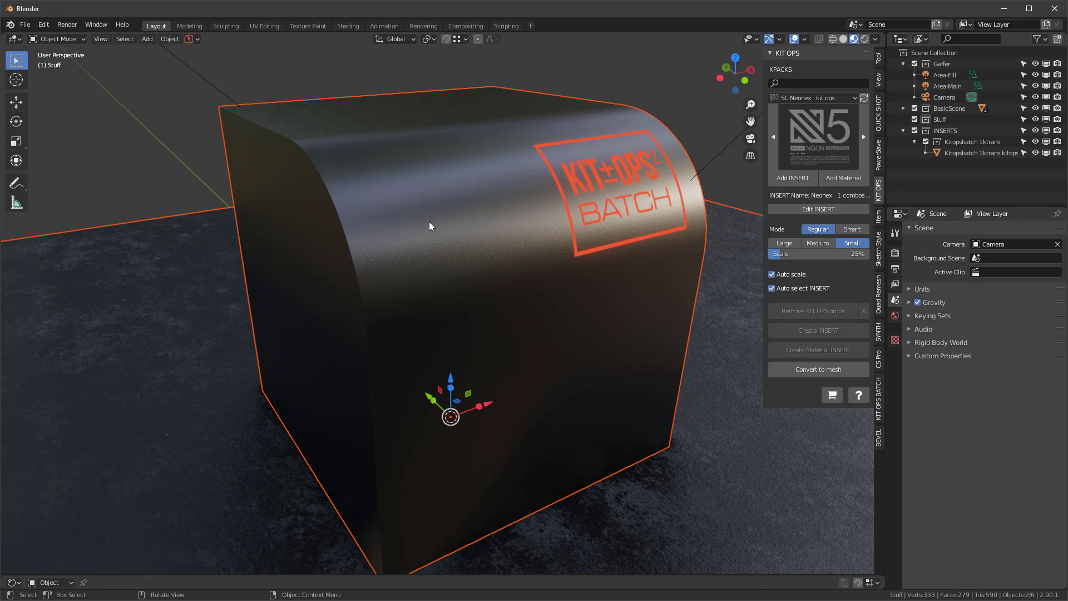
left_click(509, 208)
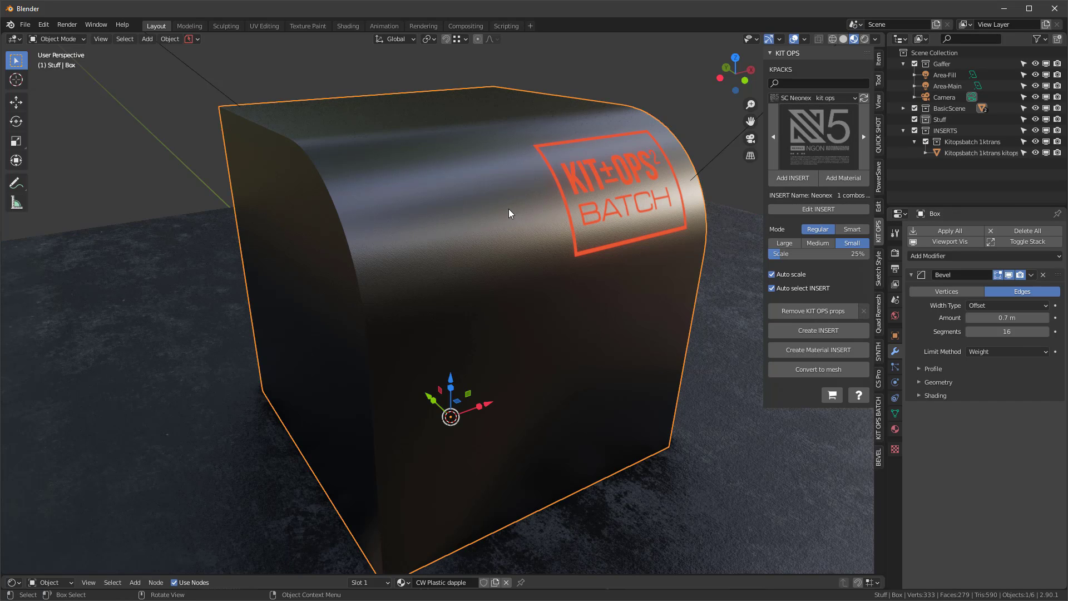
Place the N5 Neonex insert on the box's front and scale it up to 1.456.
left_click(796, 177)
left_click(467, 226)
left_click(471, 231)
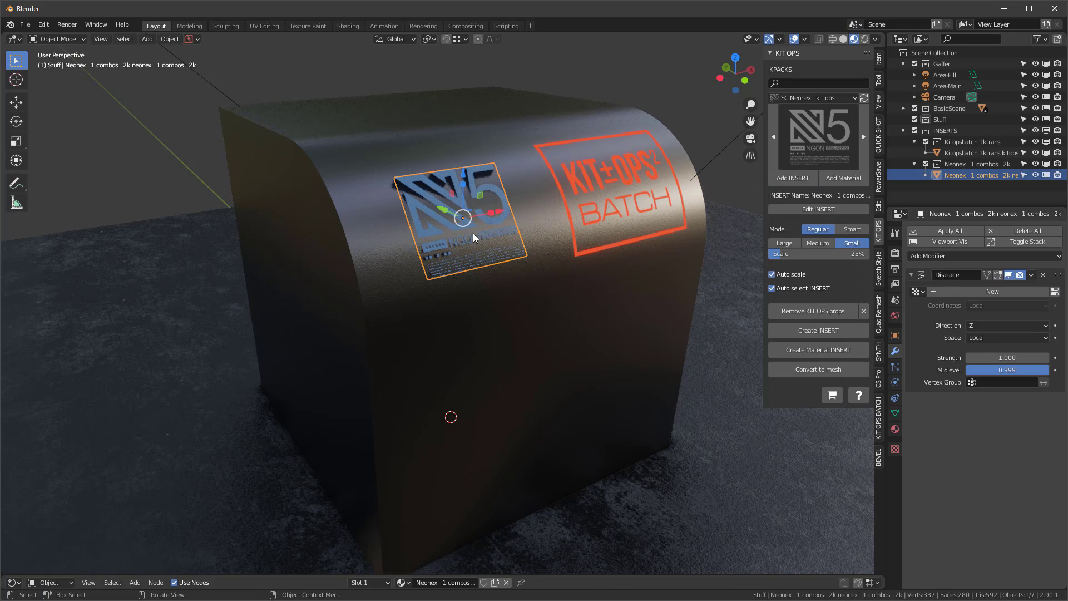
key("s")
left_click(505, 210)
middle_click_drag(504, 210, 561, 223)
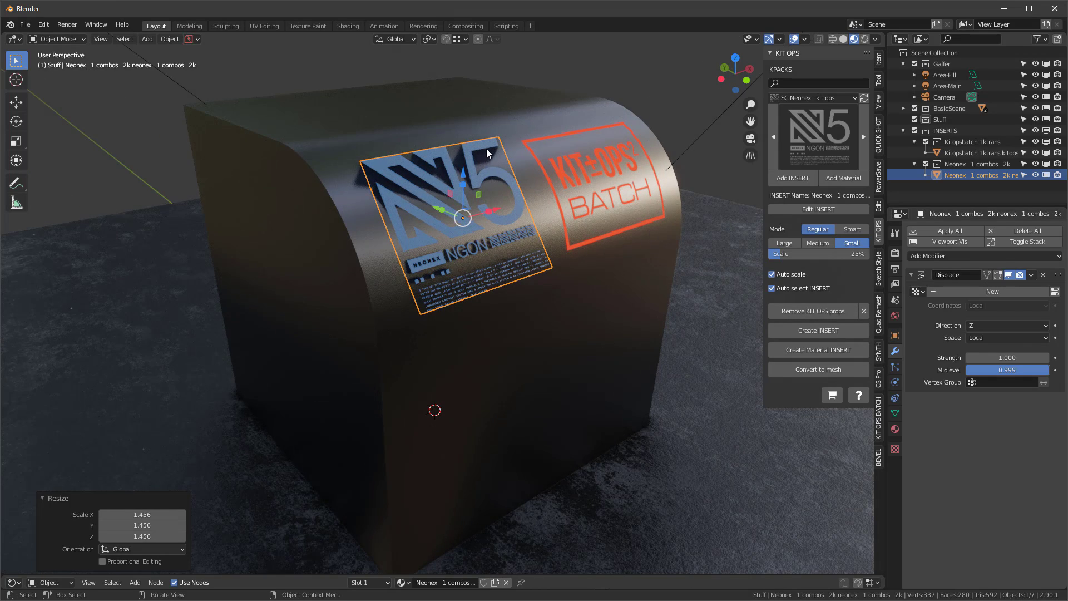
Copy the BATCH decal's modifiers onto the N5 decal with Make Links > Modifiers.
left_click(584, 171, "shift")
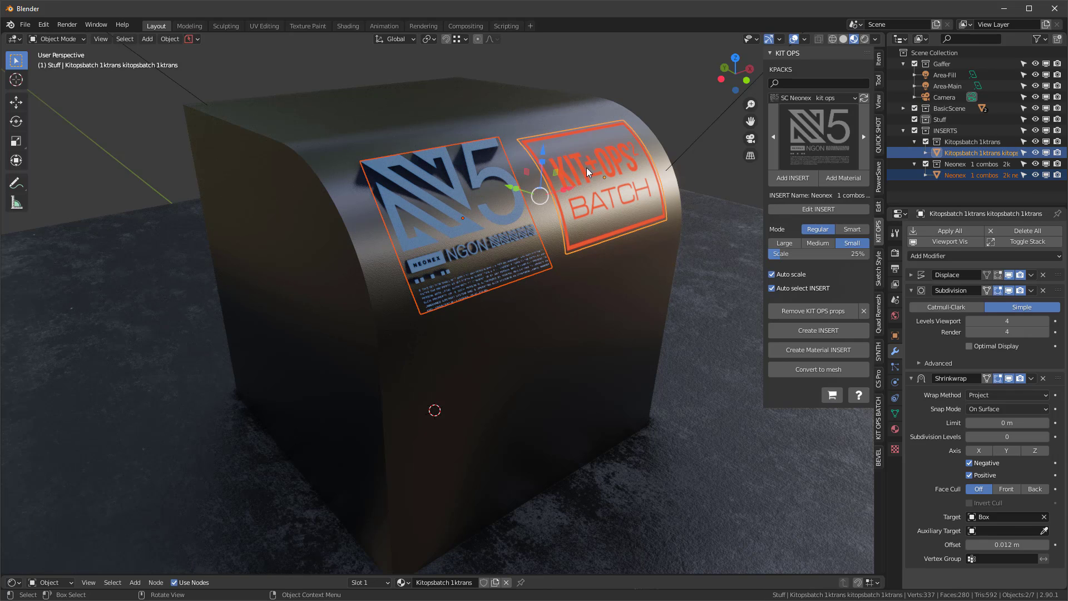
left_click(170, 43)
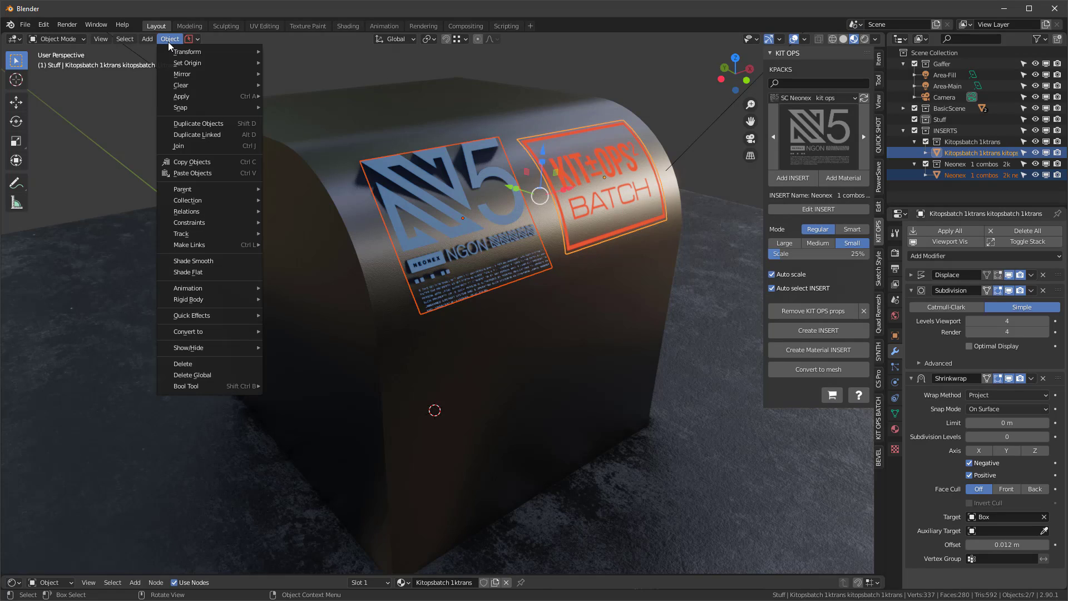
mouse_move(207, 247)
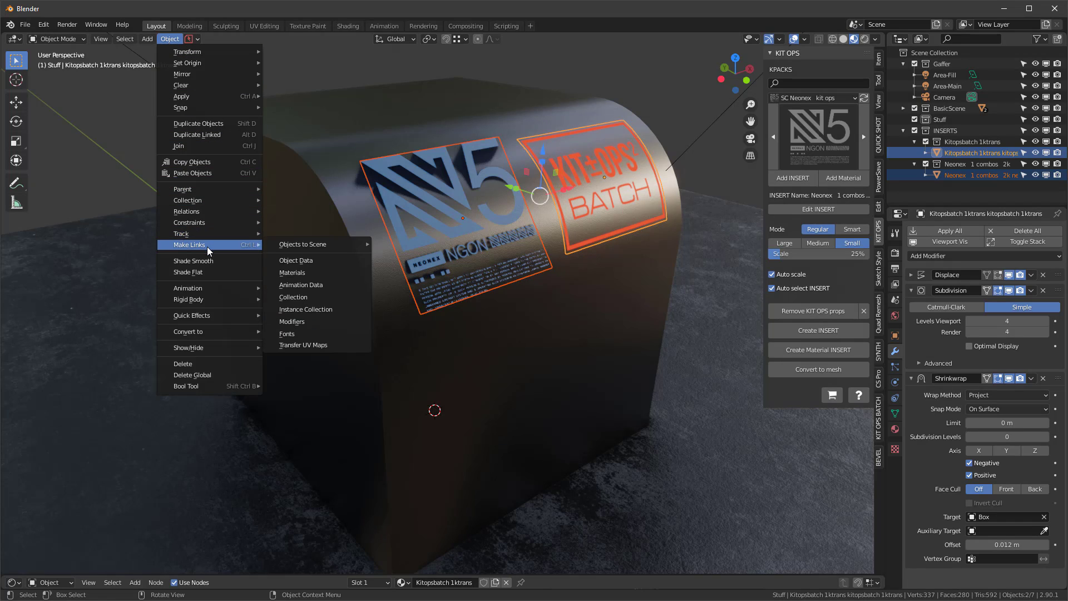
left_click(313, 322)
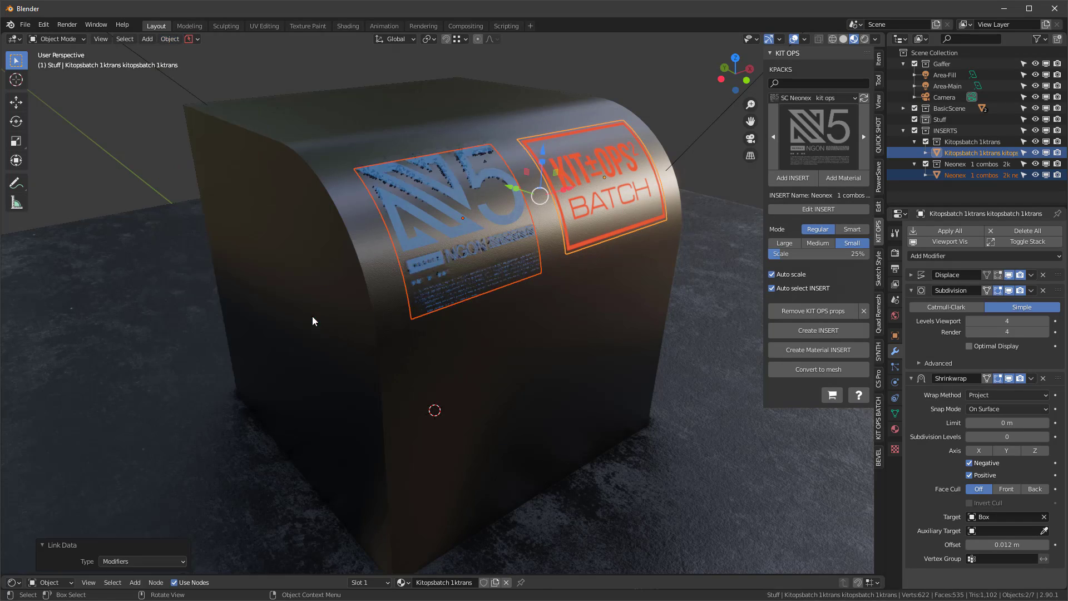
Inspect the N5 decal wrapping over the box's curved front from several angles.
left_click(429, 142)
middle_click_drag(431, 140, 548, 236)
scroll(572, 212, "up", 4)
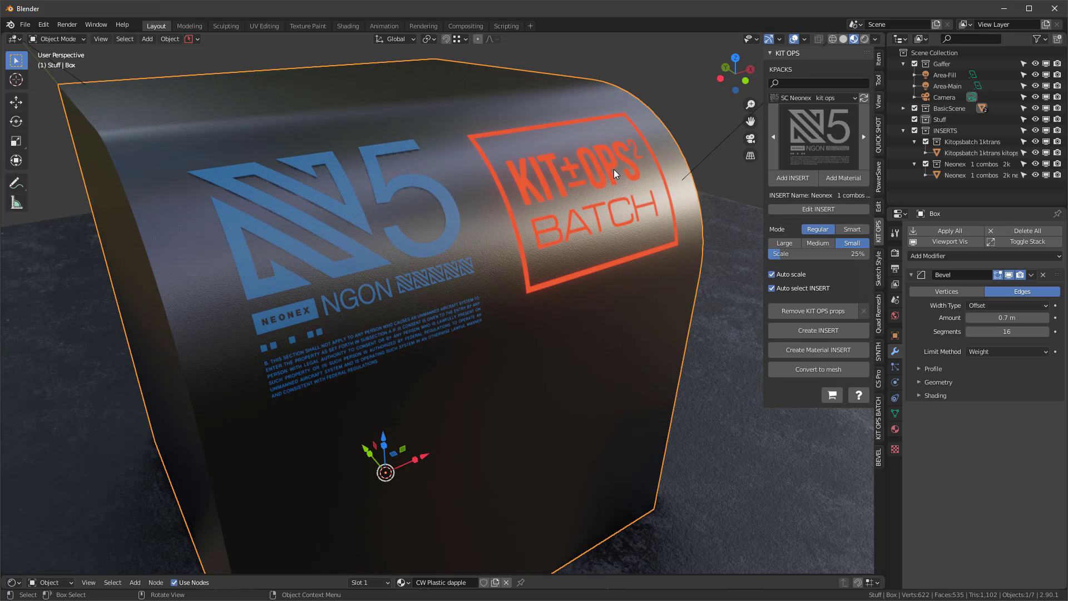
left_click(610, 173)
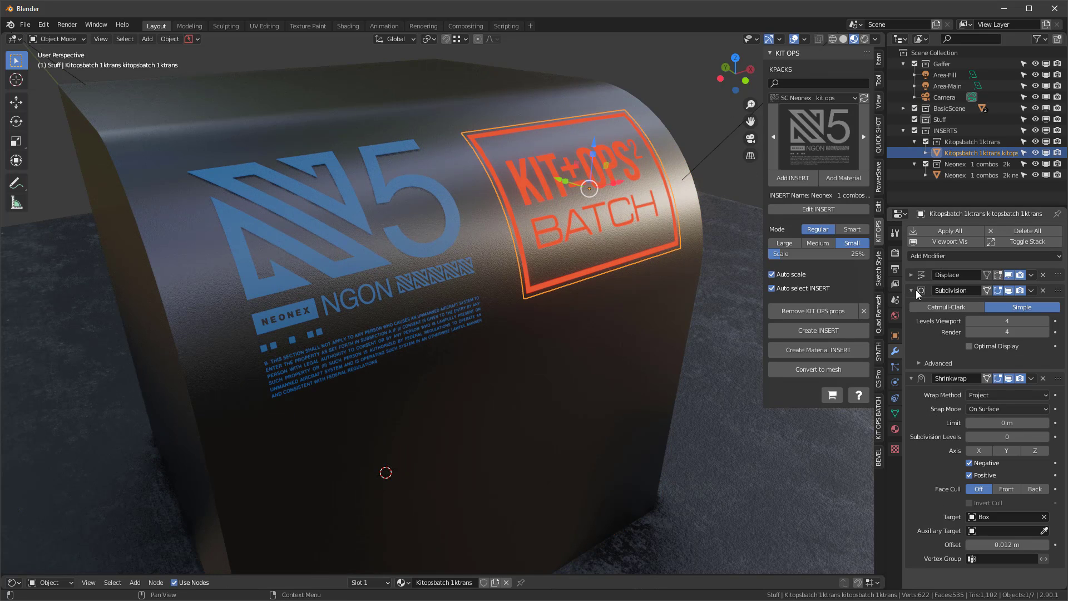
scroll(557, 221, "down", 3)
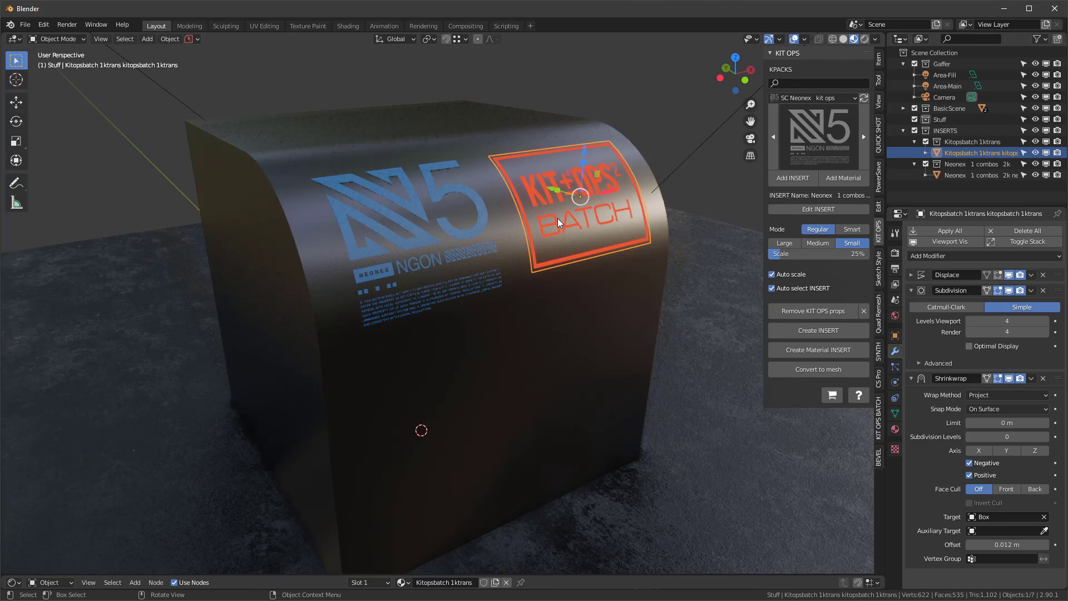
scroll(558, 215, "up", 2)
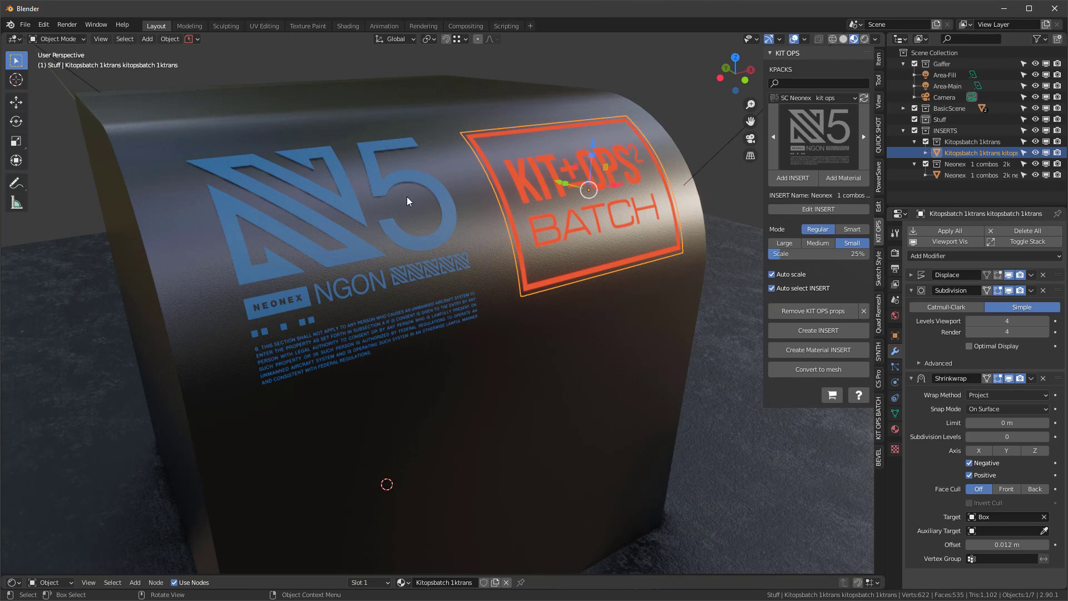
middle_click_drag(360, 184, 413, 183)
middle_click_drag(396, 219, 419, 173)
Raise the N5 decal's Decal Grunge amount to 0.697 for a weathered look.
left_click(426, 176)
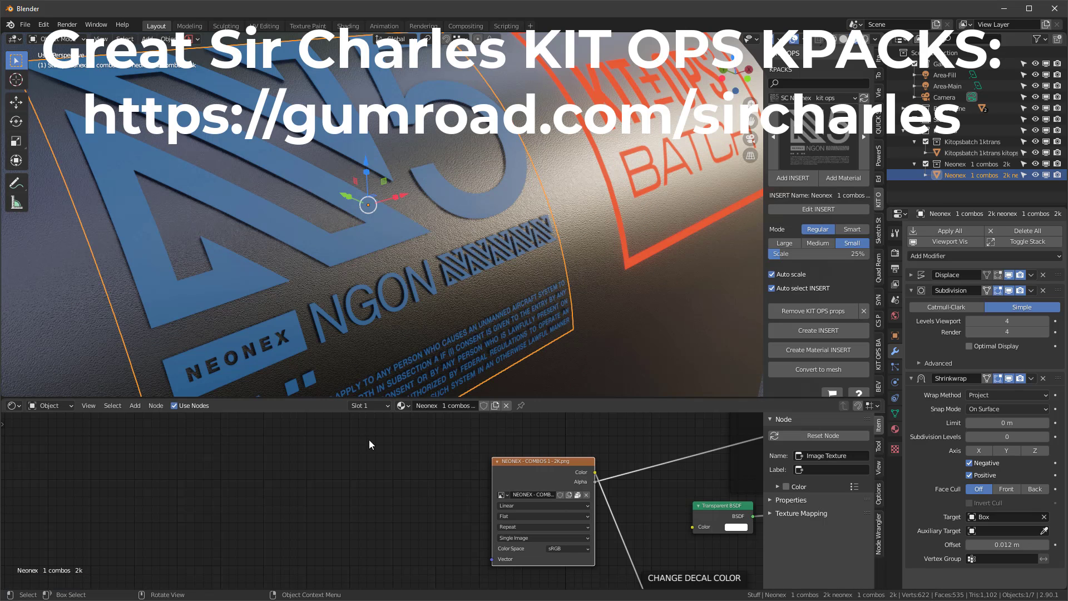
key("Home")
scroll(534, 442, "up", 8)
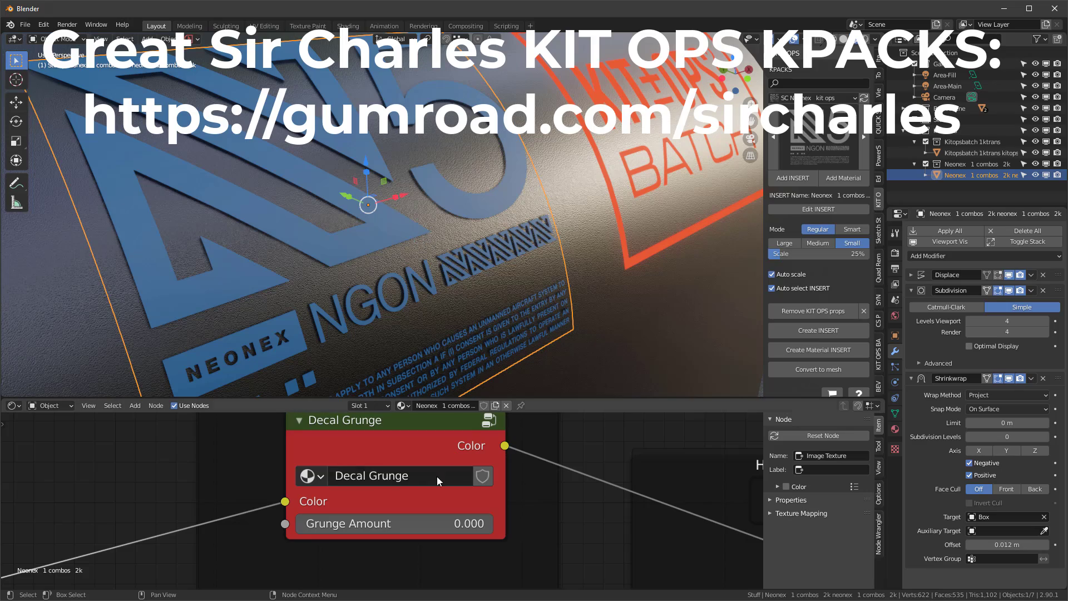
left_click_drag(322, 532, 433, 531)
middle_click_drag(446, 206, 453, 197)
Increase the N5 decal's Shrinkwrap offset to 0.093 m for stronger embossed relief.
left_click(910, 275)
middle_click_drag(641, 251, 491, 228)
scroll(491, 228, "down", 5)
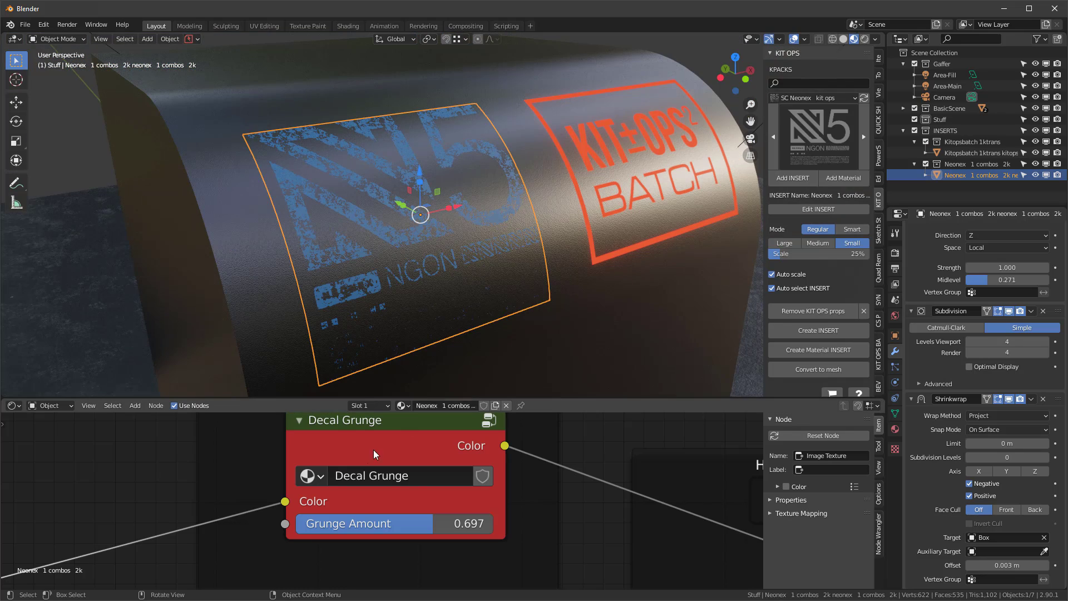
left_click(359, 421)
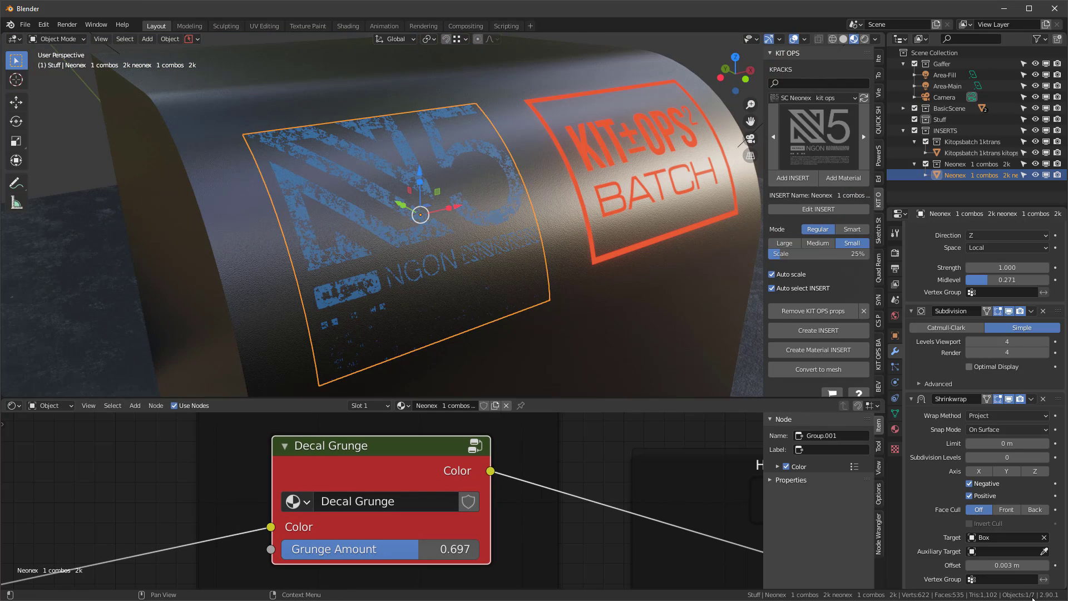
left_click_drag(1006, 565, 1032, 565)
Set the N5 decal material's Blend Mode to Alpha Blend, comparing against the BATCH decal.
left_click(895, 429)
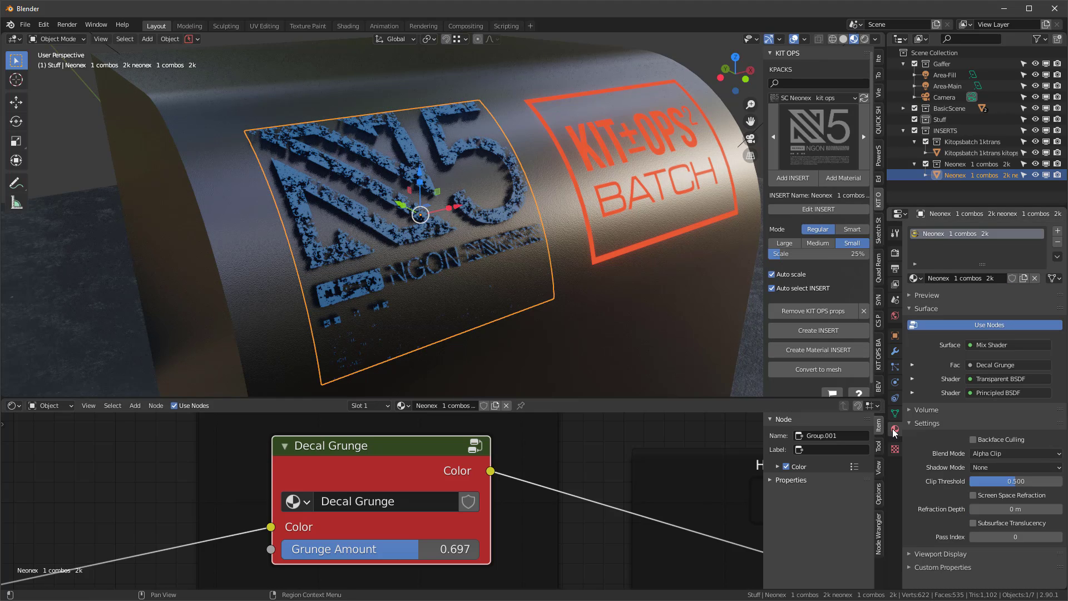
left_click(991, 454)
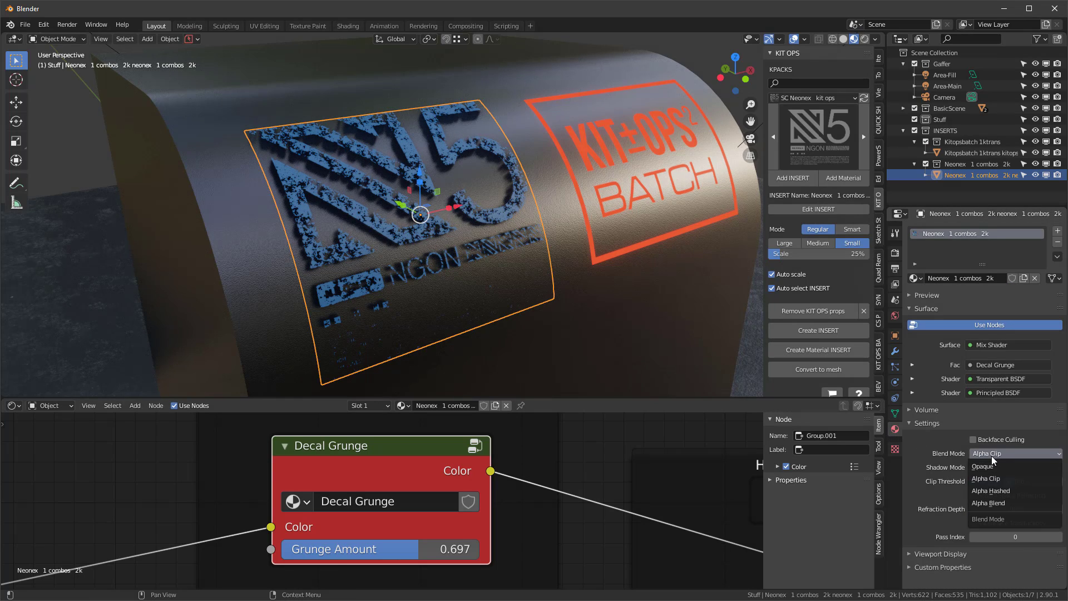
left_click(996, 502)
middle_click_drag(504, 156, 567, 138)
left_click(567, 137)
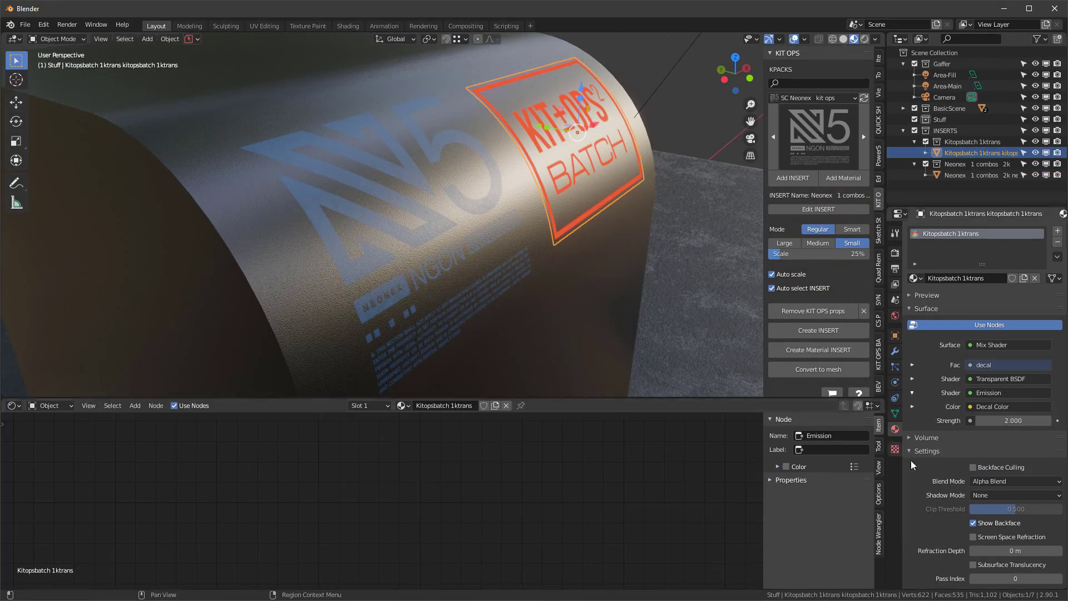
left_click(455, 148)
scroll(461, 140, "down", 5)
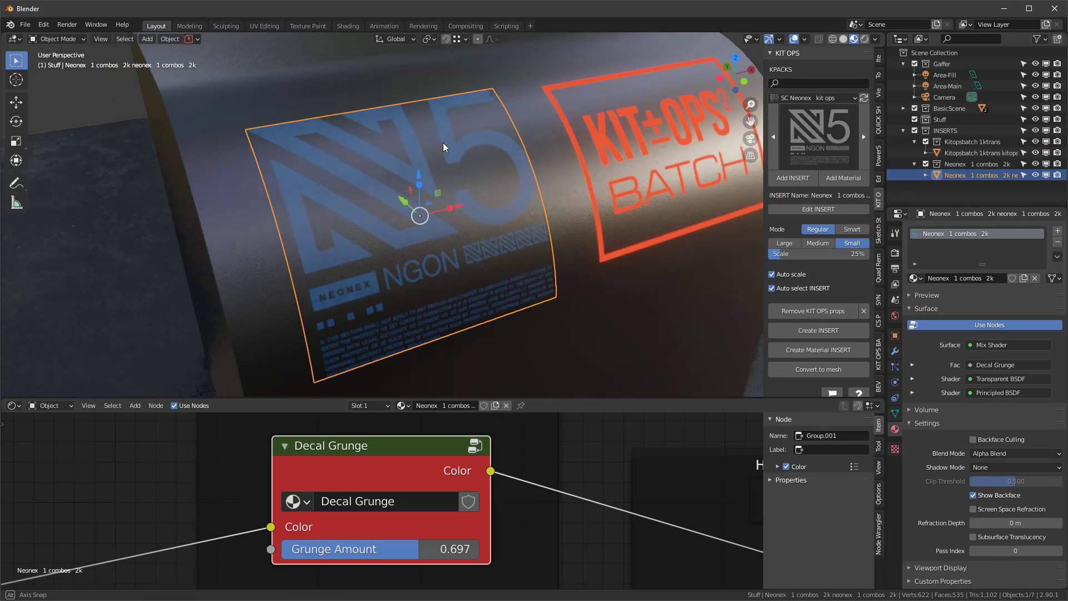
scroll(554, 499, "down", 2)
Change the N5 decal's Decal Color to yellow-gold (hue 0.162).
scroll(555, 500, "down", 2)
middle_click_drag(592, 501, 501, 489)
scroll(501, 490, "down", 2)
scroll(443, 503, "up", 4)
left_click(440, 486)
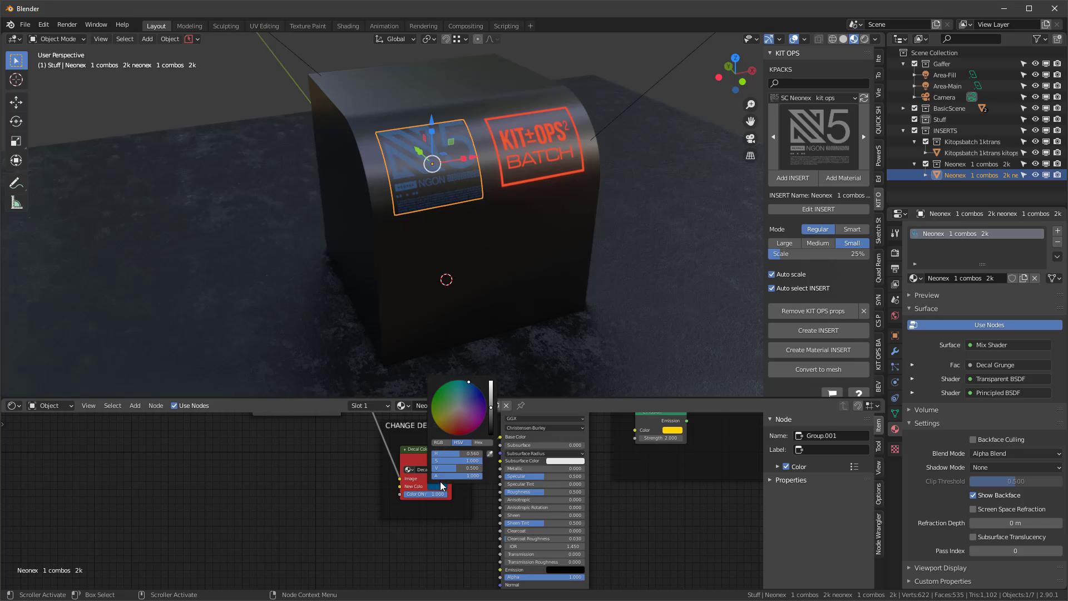
left_click_drag(467, 411, 435, 422)
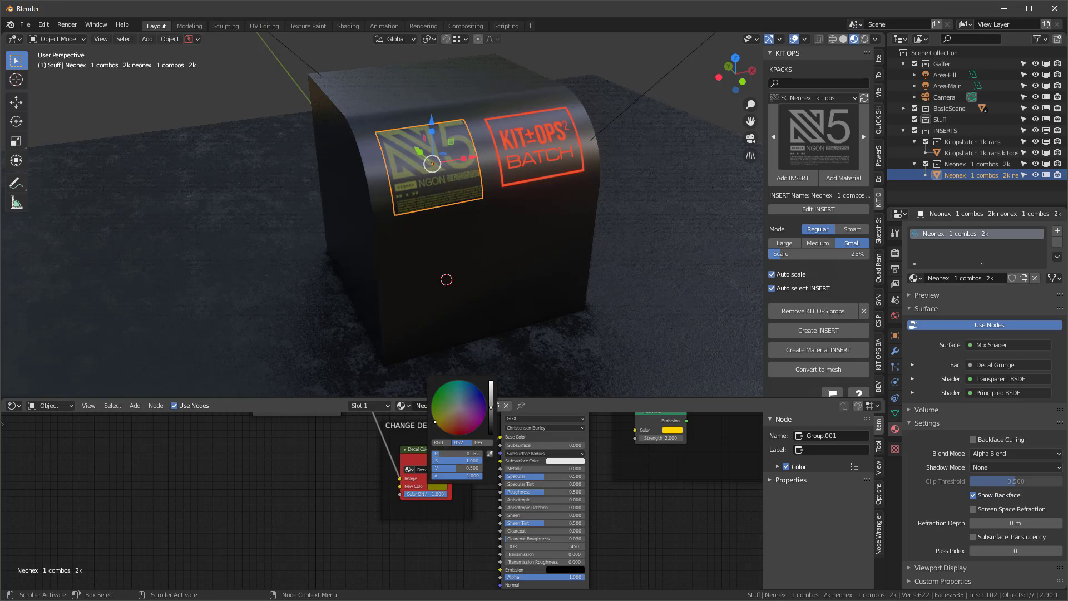
Select the box and view the gold N5 and red BATCH decals from several angles.
left_click(466, 95)
scroll(467, 94, "up", 6)
middle_click_drag(418, 244, 517, 229)
scroll(511, 228, "down", 5)
scroll(509, 225, "up", 1)
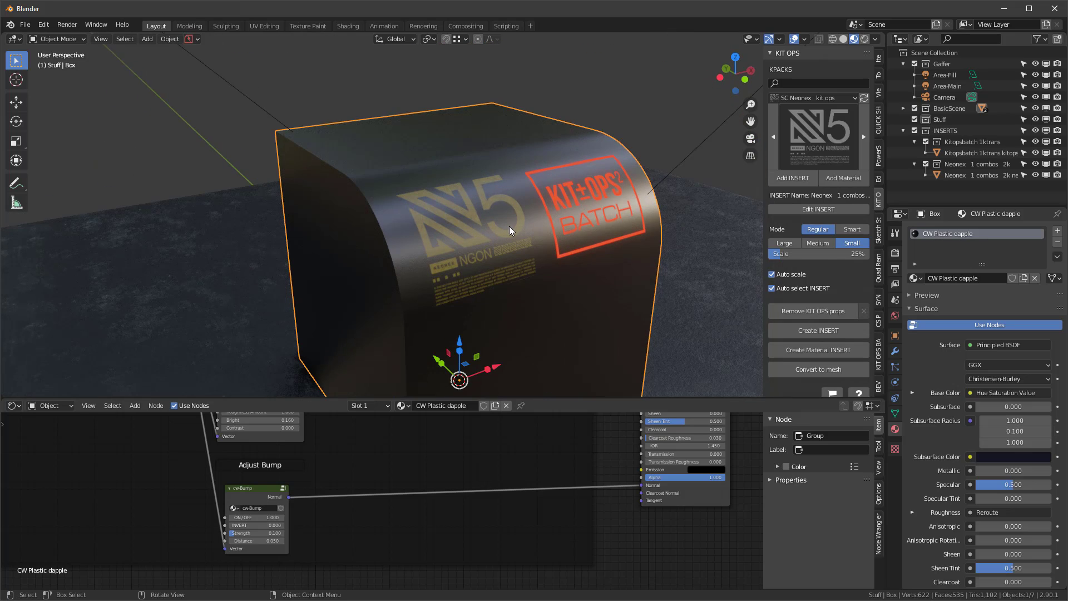
middle_click_drag(530, 240, 552, 140)
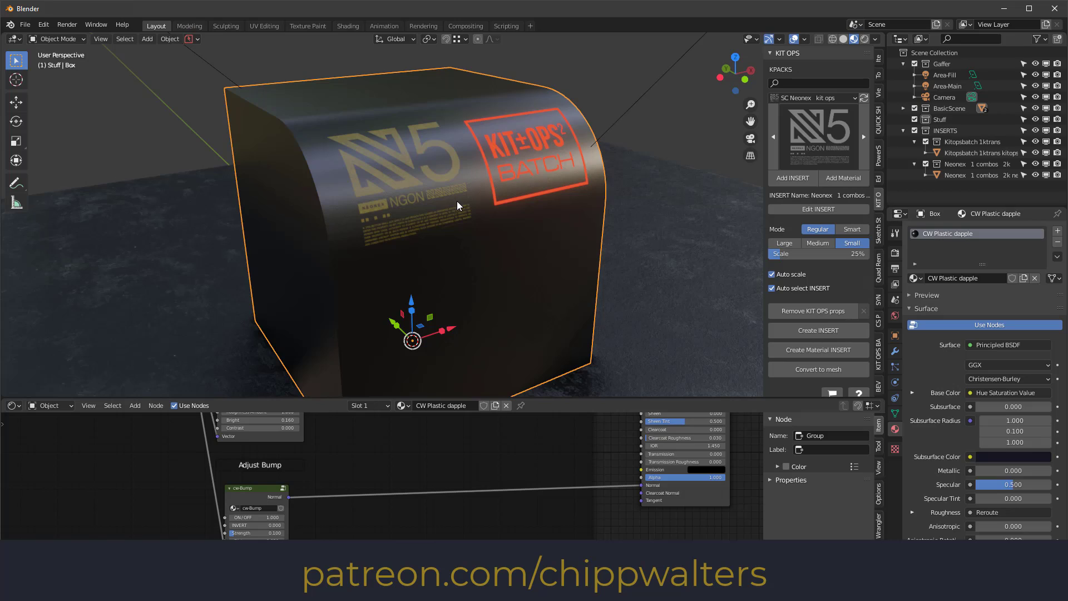